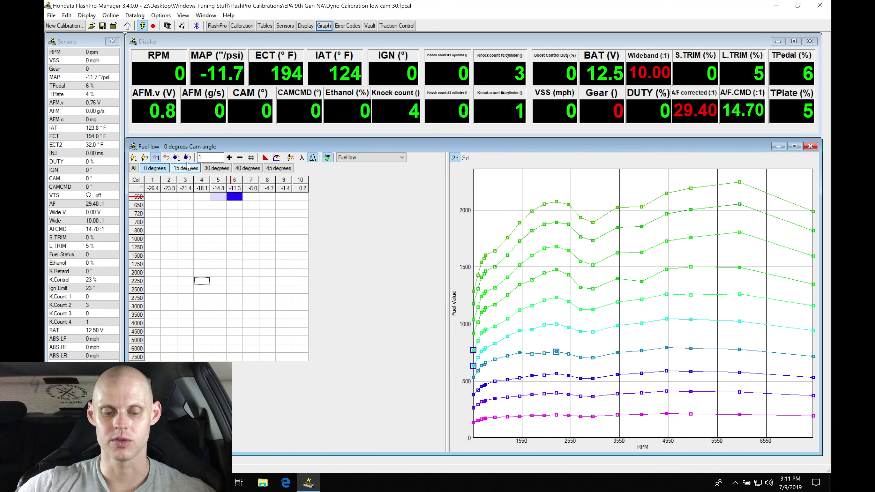
Display the Cam angle low table with its 2D graph for the loaded calibration.
left_click(176, 158)
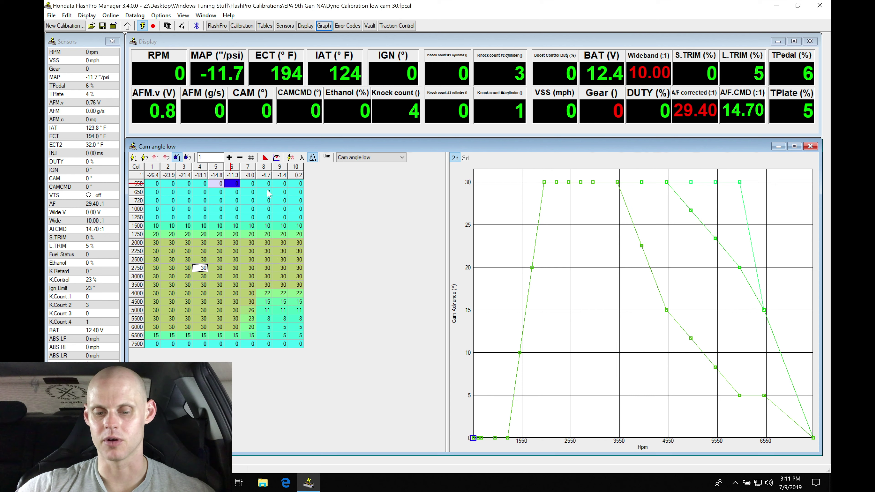
Highlight columns 8–10, pick a single cell, then switch to the Fuel low 0° cam table.
left_click_drag(268, 184, 303, 369)
left_click(217, 293)
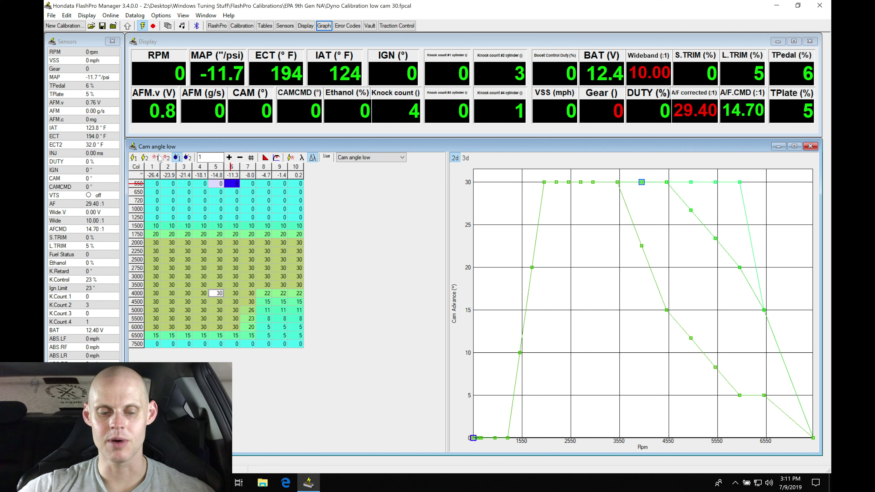
left_click(156, 158)
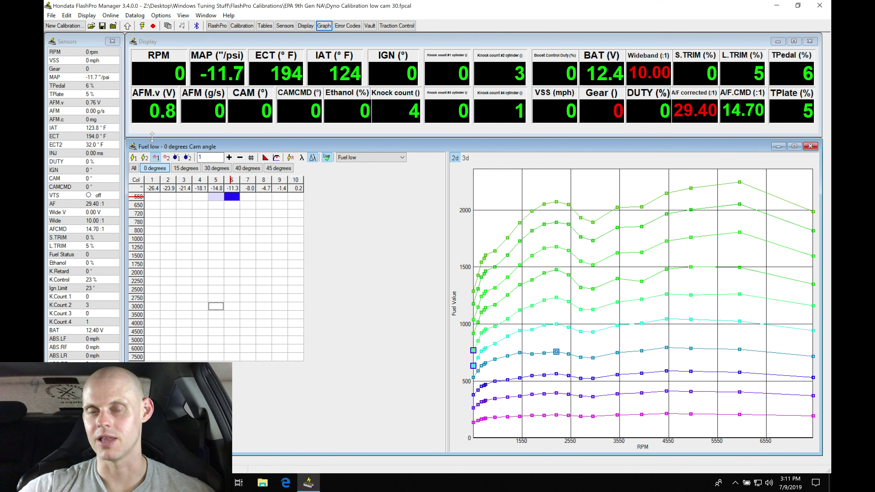
Show the Fuel high 0° cam angle table and select its 500 rpm row.
left_click(166, 160)
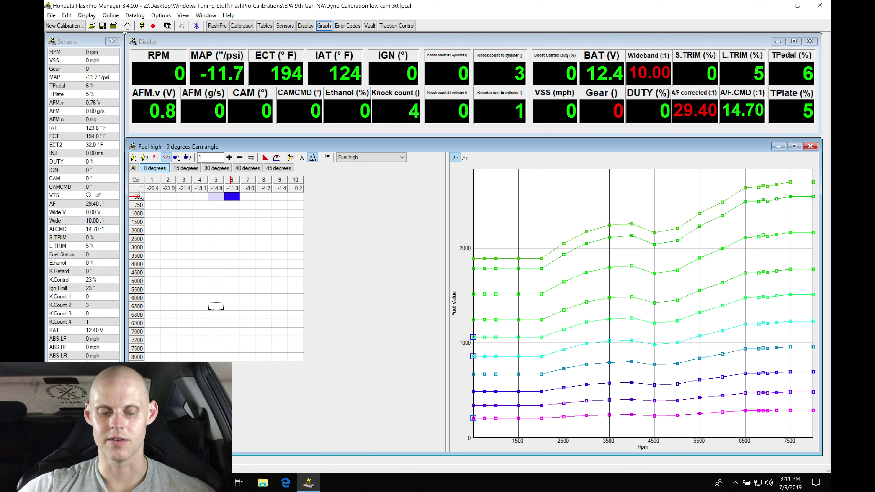
left_click(139, 198)
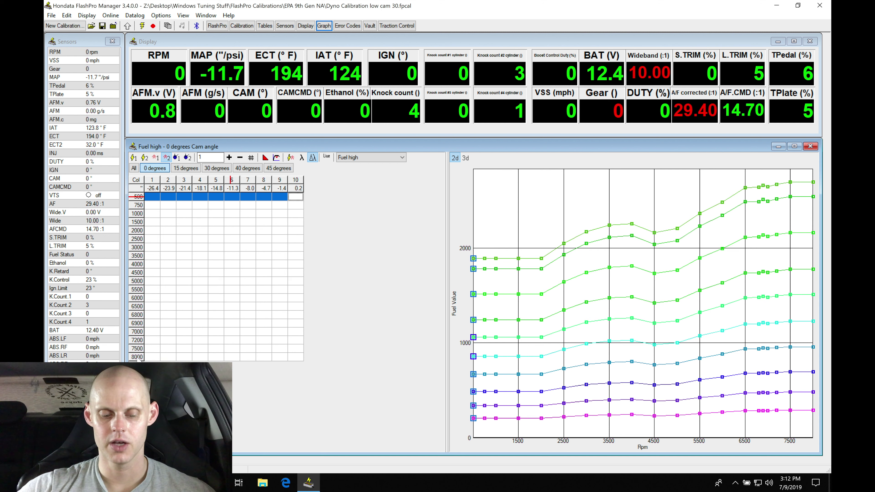
Change the 8000 rpm breakpoint to 7600 and the 7500 rpm breakpoint to 7300.
right_click(138, 357)
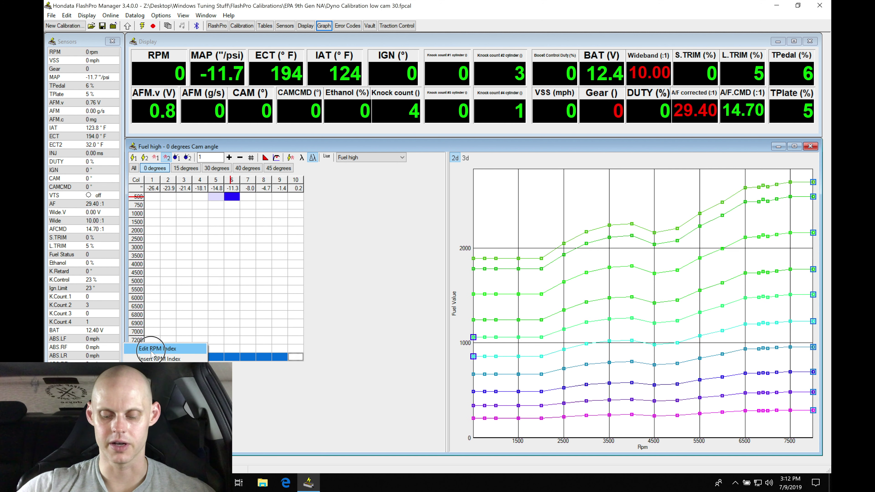
left_click(155, 345)
type("7600")
key("Return")
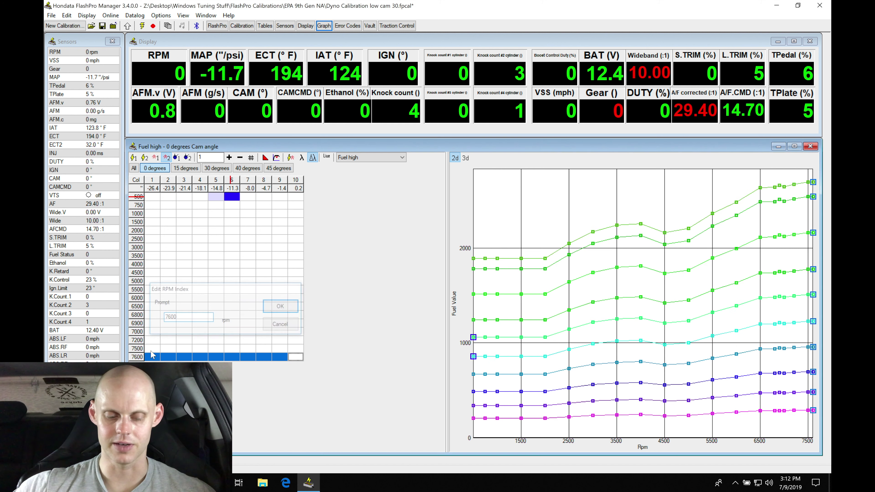
right_click(139, 349)
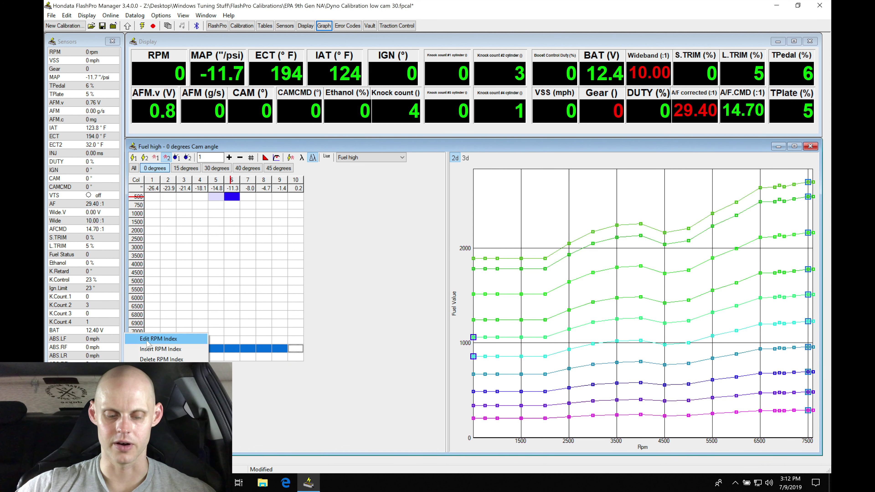
left_click(149, 343)
type("7")
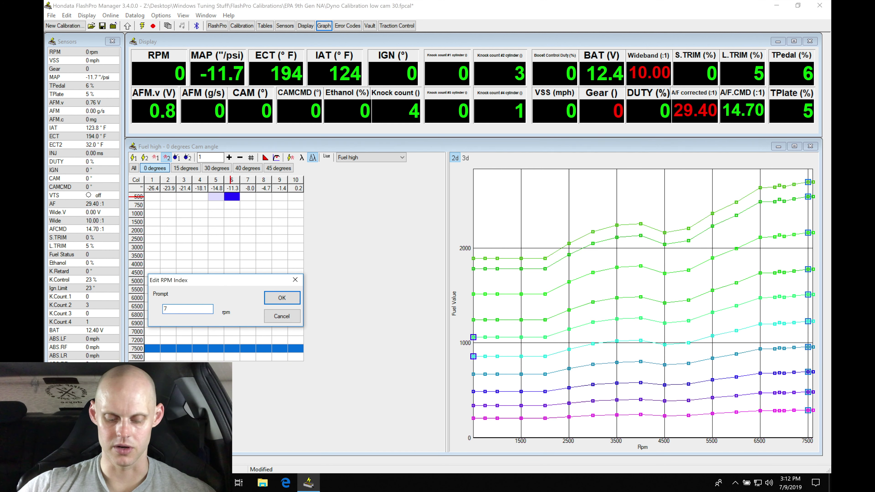
type("300")
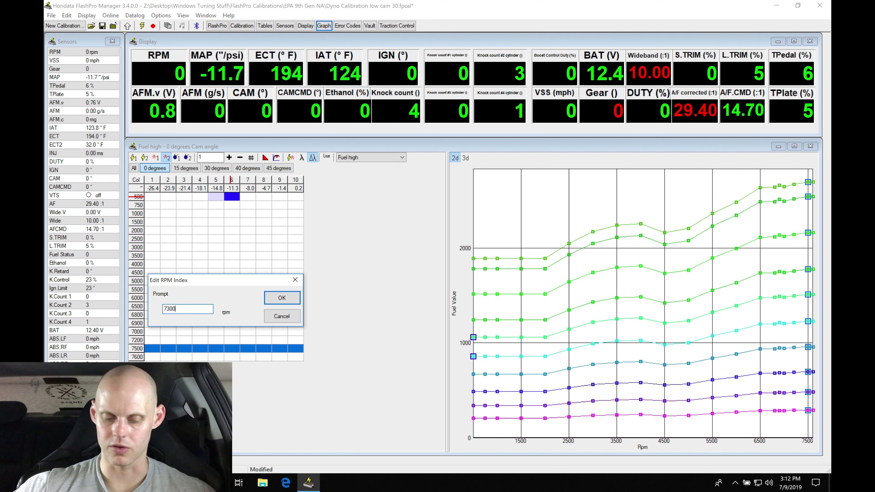
key("Return")
Try changing the 7200 rpm breakpoint to 7000, then cancel after the out-of-order error.
left_click(137, 340)
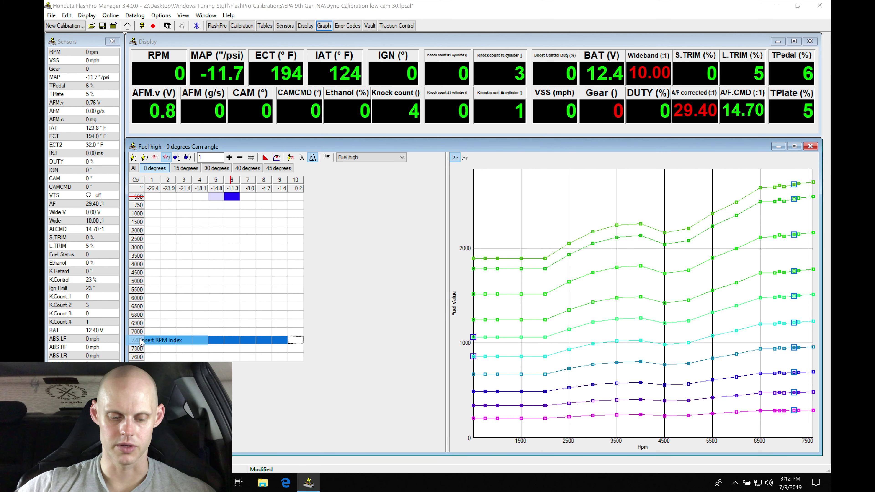
key("Return")
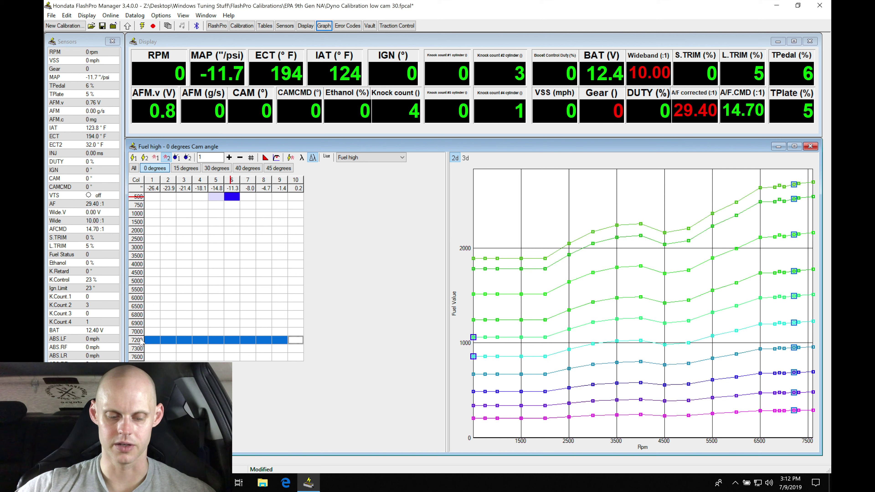
right_click(141, 342)
left_click(142, 340)
type("7000")
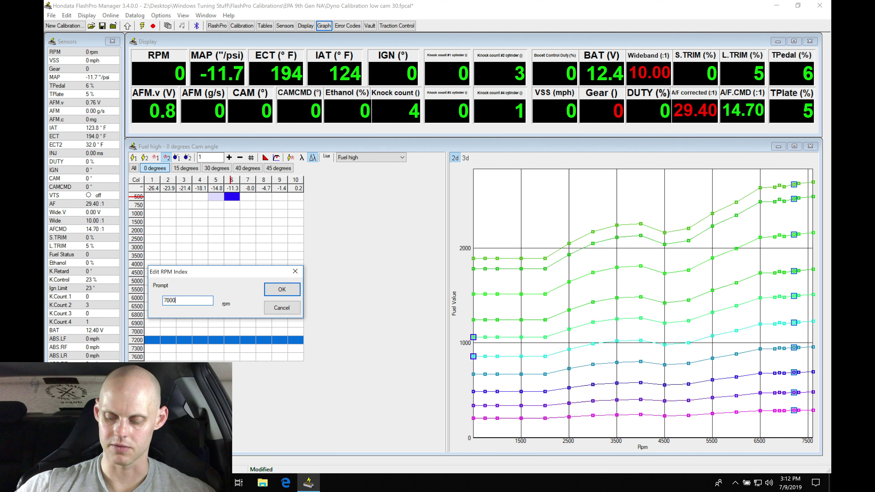
key("Return")
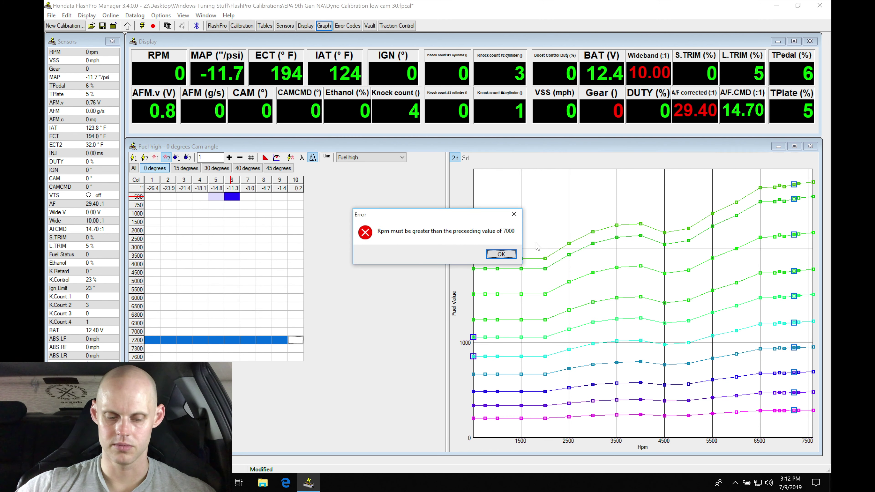
left_click(509, 255)
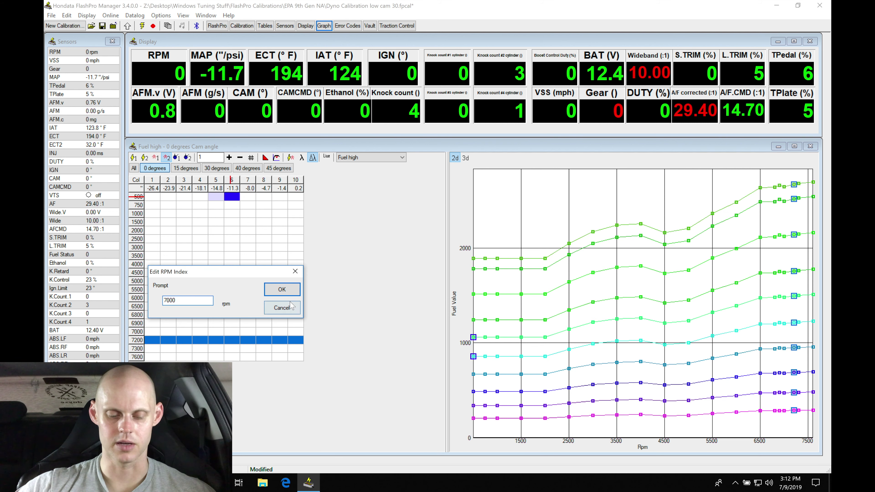
left_click(282, 308)
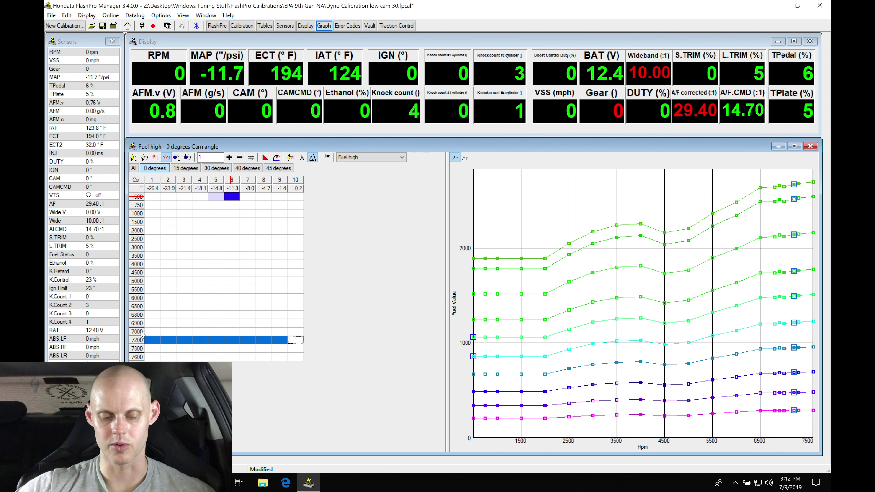
right_click(141, 332)
left_click(184, 297)
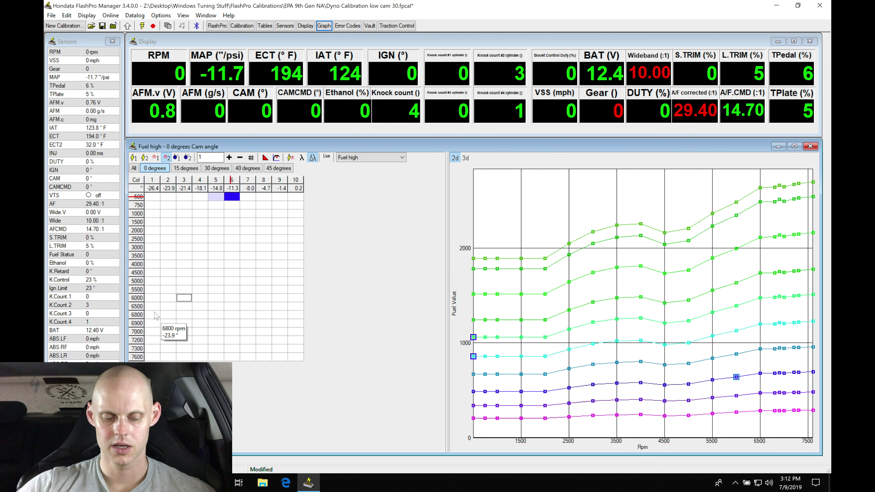
left_click(139, 332)
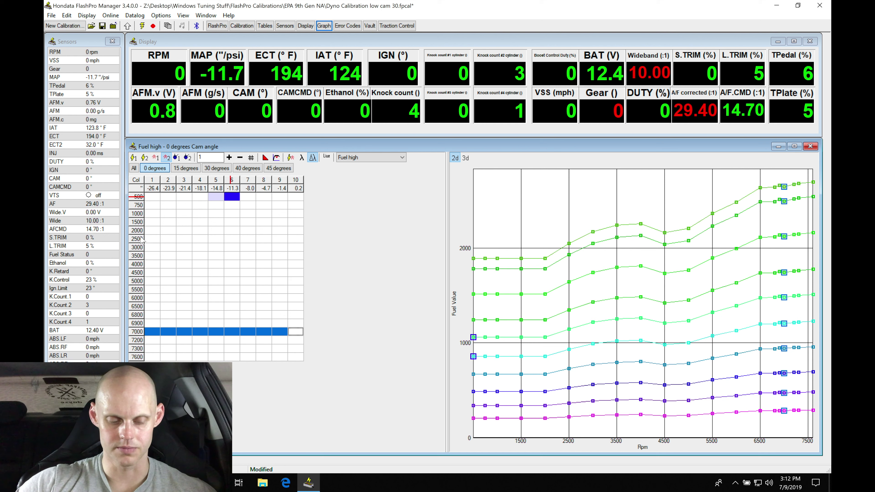
left_click(138, 239)
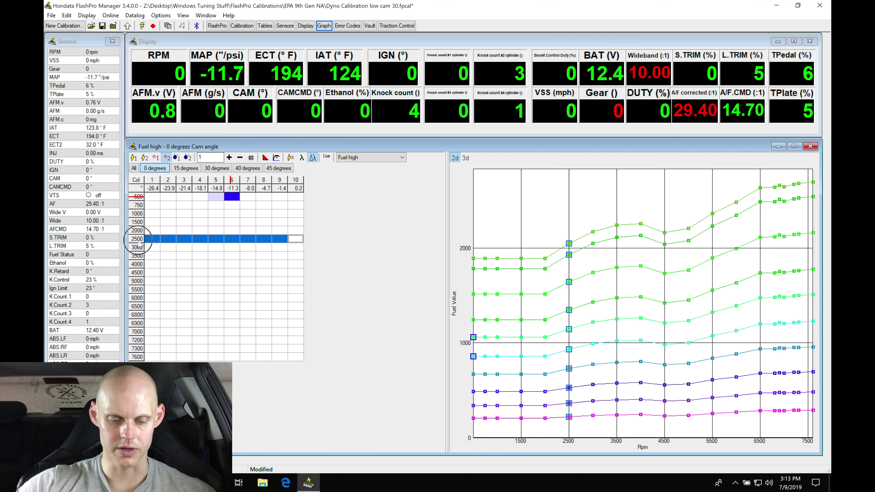
Change the 2500, 3000 and 3500 rpm breakpoints to 2100, 2200 and 2300.
right_click(137, 228)
left_click(155, 230)
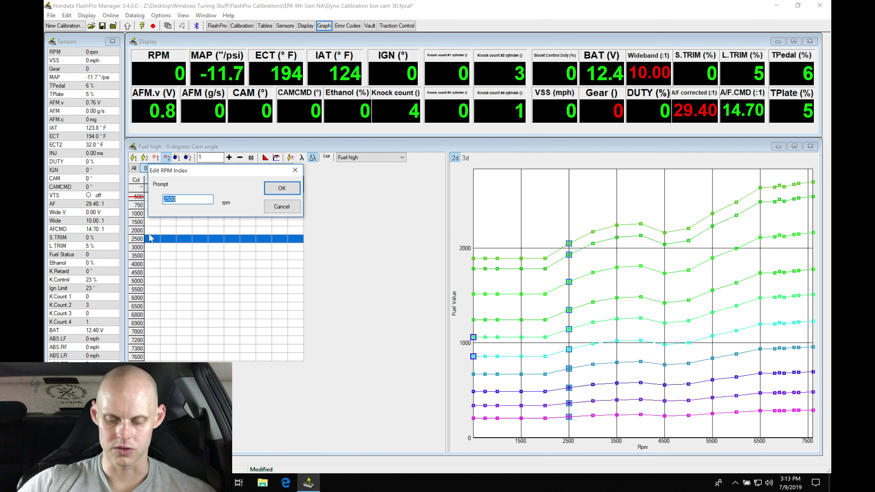
type("2100")
key("Return")
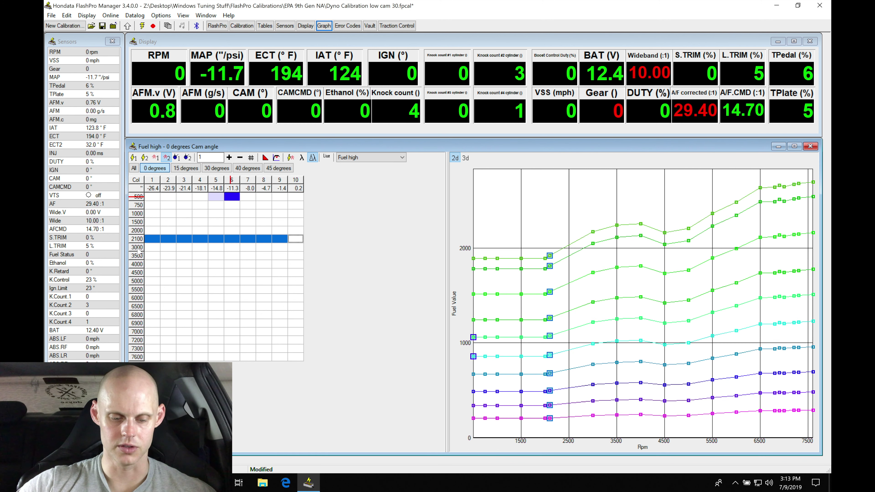
right_click(137, 248)
left_click(155, 234)
type("2200")
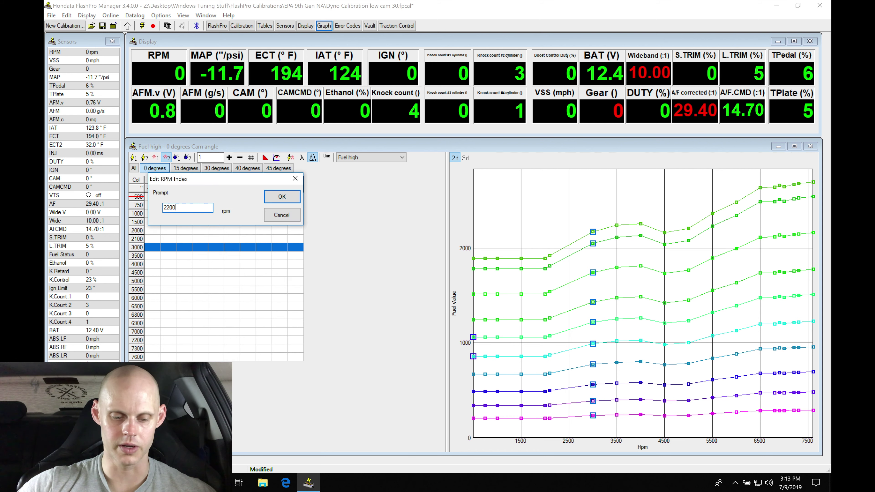
key("Return")
right_click(138, 256)
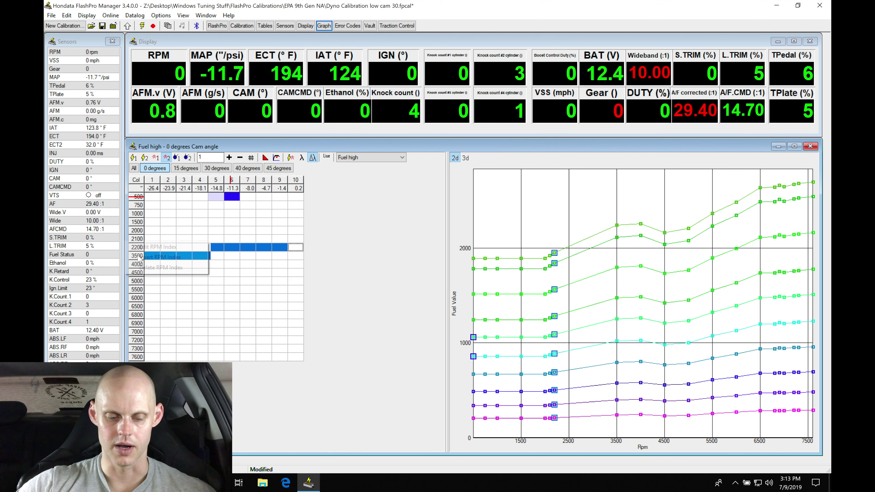
left_click(169, 247)
type("2300")
key("Return")
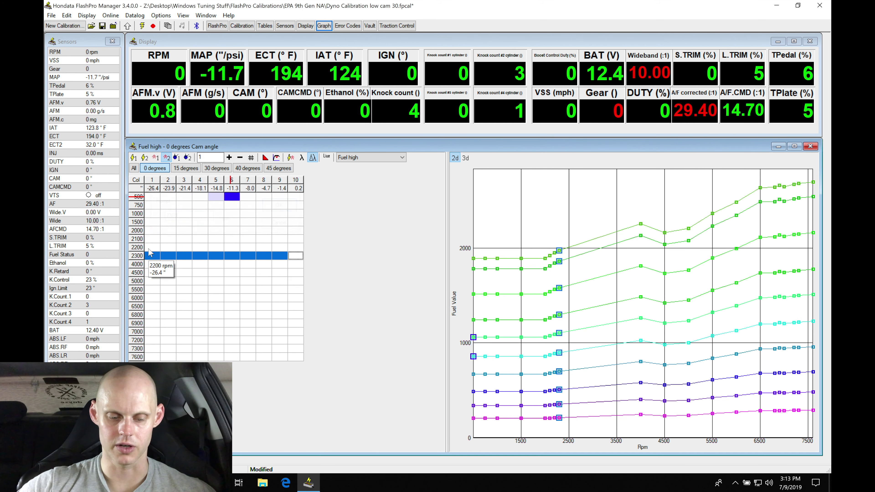
Change the 4000, 4500 and 5000 rpm breakpoints to 2400, 2500 and 2600.
right_click(138, 264)
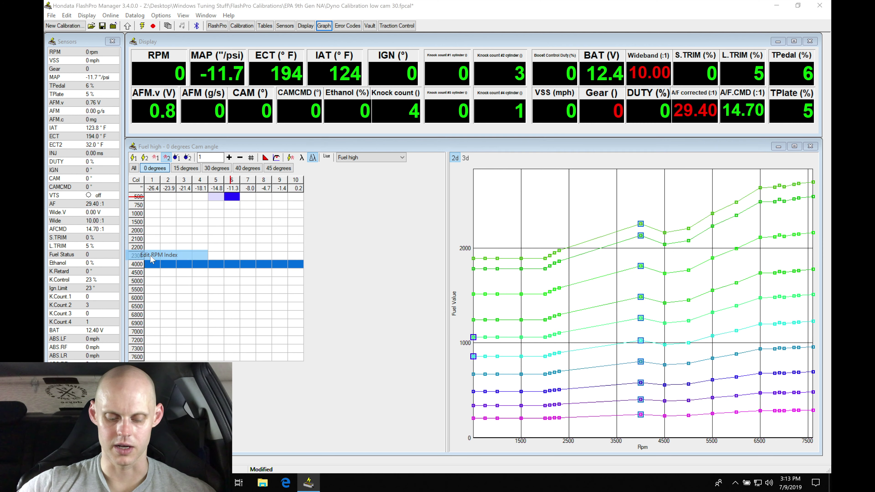
left_click(169, 255)
type("2400")
key("Return")
right_click(138, 264)
key("Escape")
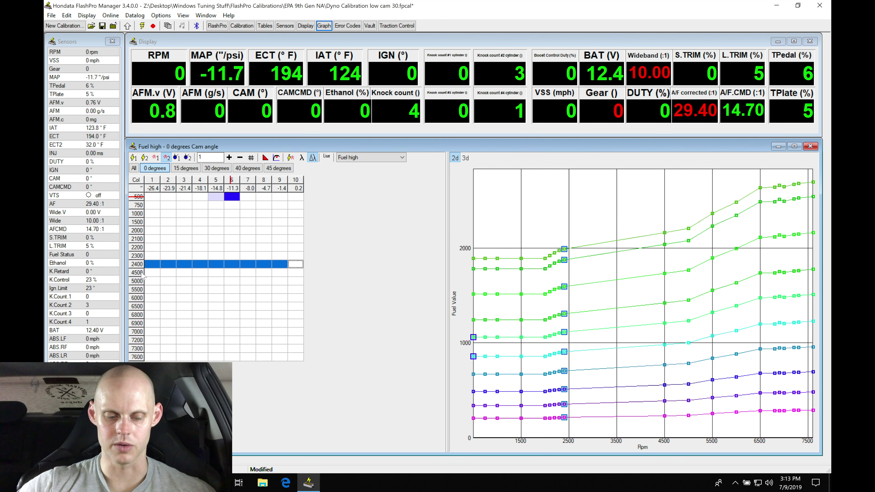
right_click(138, 273)
left_click(157, 264)
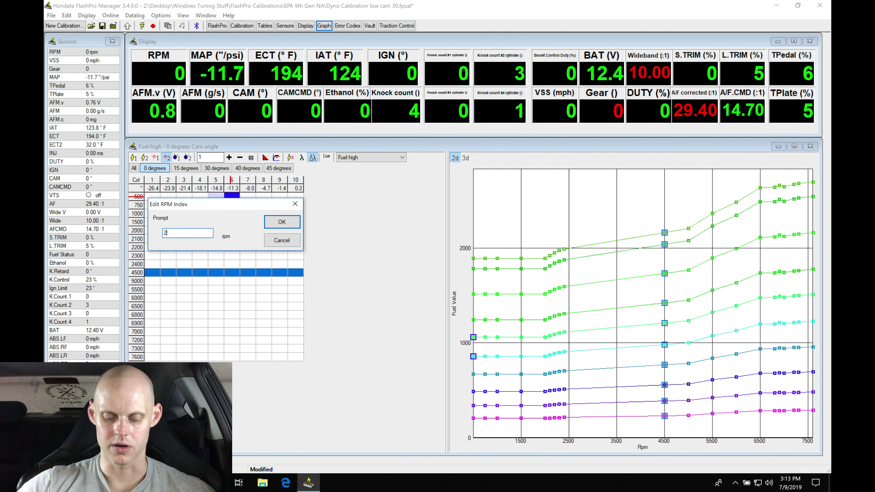
type("2500")
key("Return")
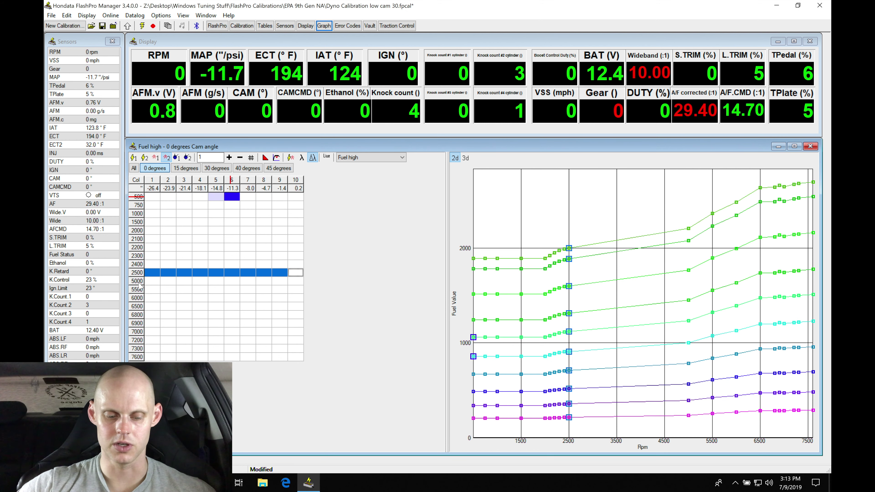
right_click(145, 281)
left_click(150, 277)
type("260")
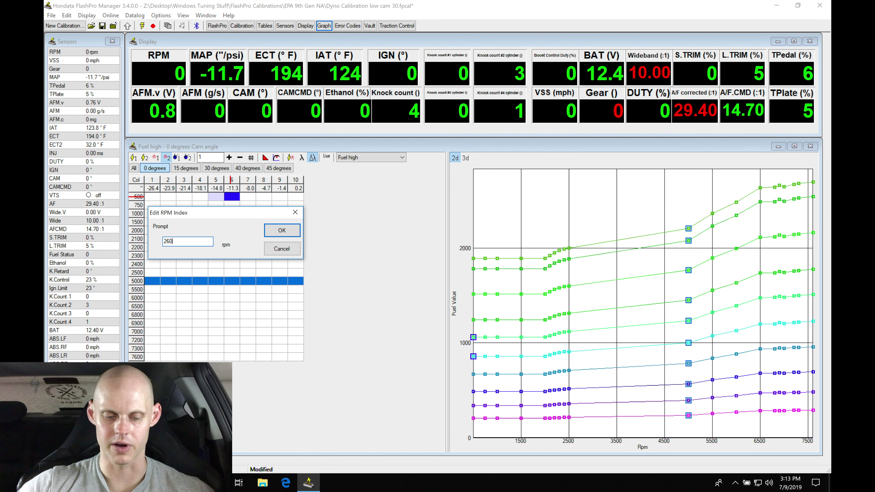
type("0")
key("Return")
Change the 5500, 6000 and 6500 rpm breakpoints to 2700, 2800 and 2900.
right_click(147, 290)
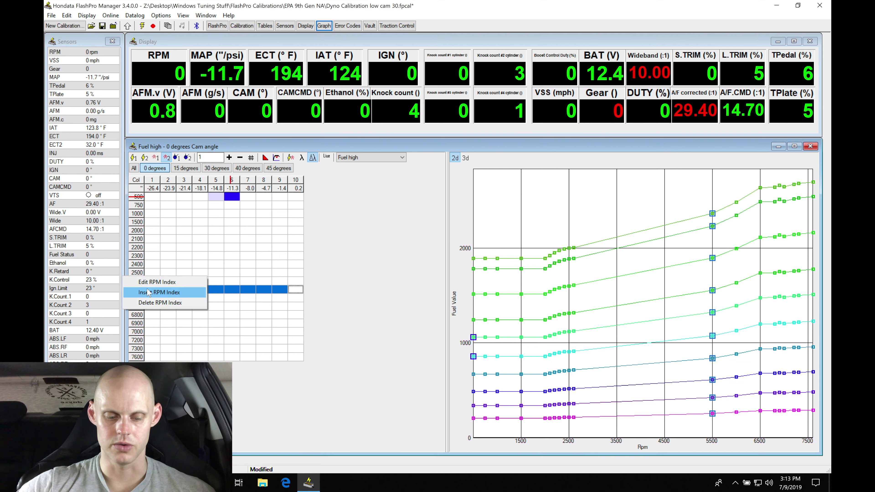
left_click(148, 292)
type("2700")
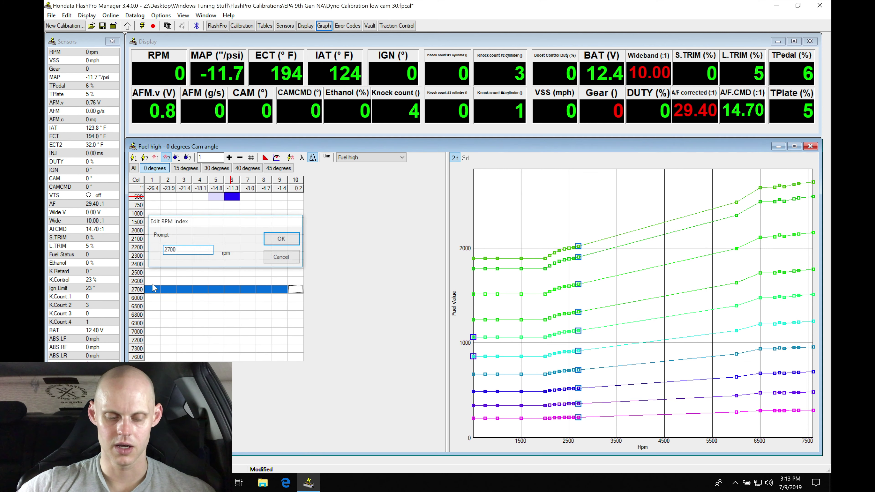
key("Return")
left_click(137, 299)
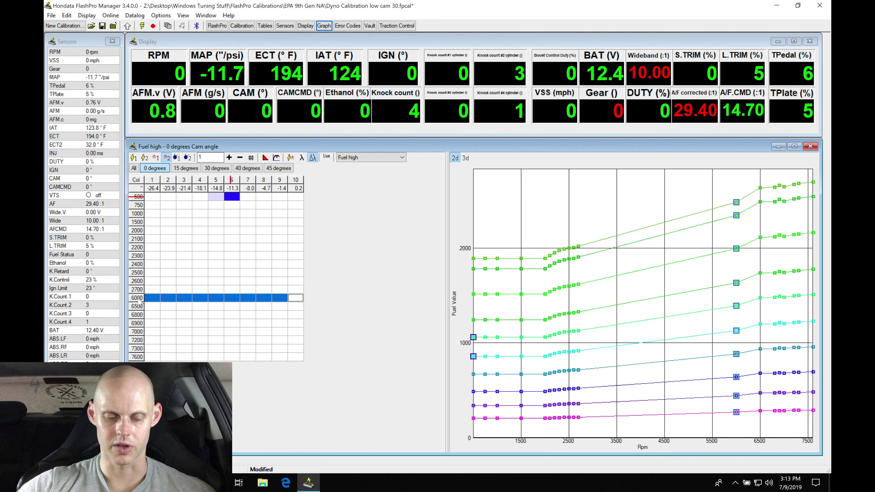
right_click(138, 303)
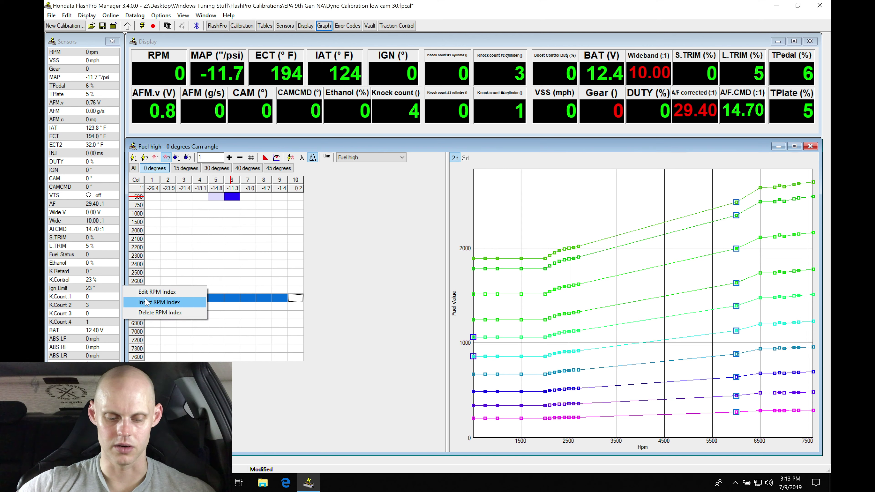
left_click(148, 293)
type("2800")
key("Return")
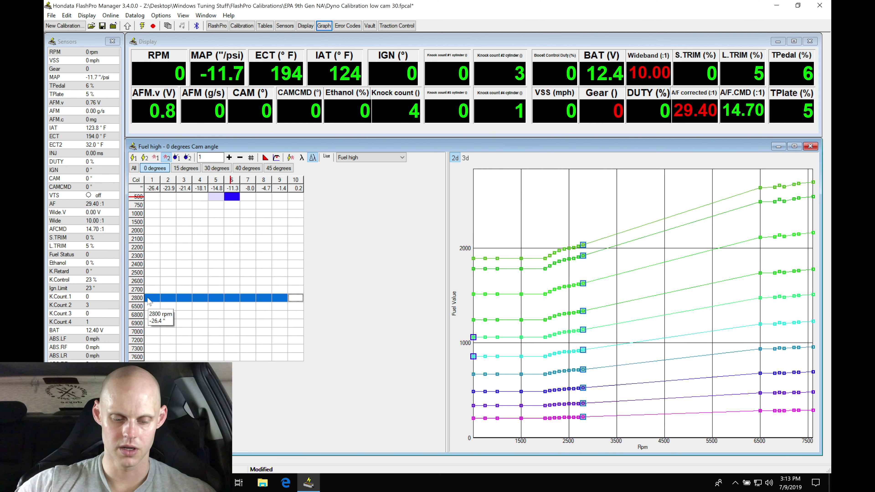
right_click(137, 307)
left_click(151, 297)
type("2900")
key("Return")
Change the 6800 and 6900 rpm breakpoints to 3000 and 3100, then begin entering 3209 for 7000.
right_click(137, 314)
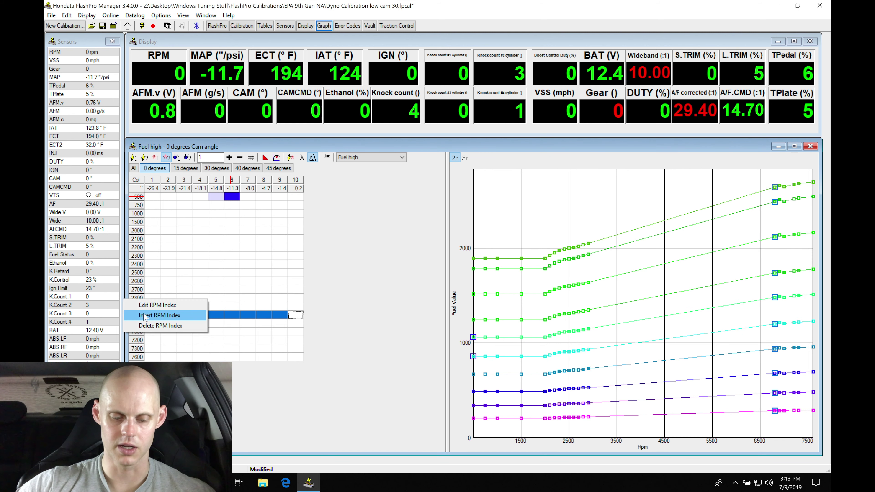
left_click(152, 305)
type("3000")
key("Return")
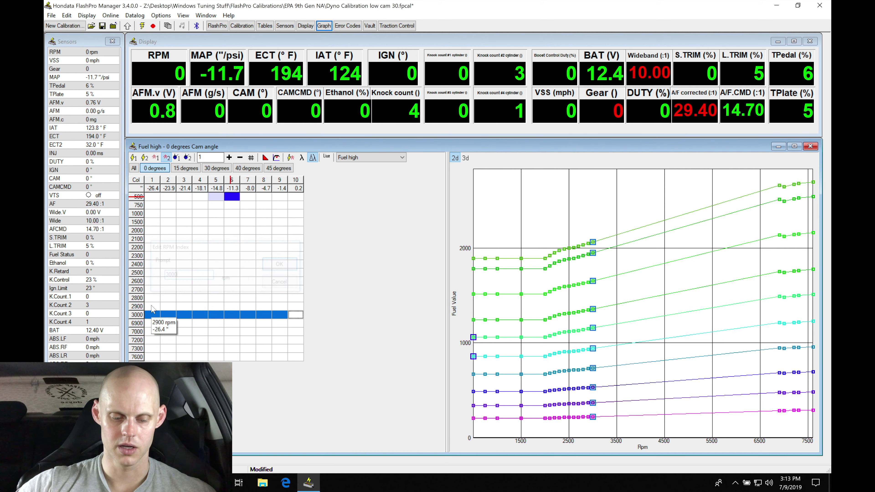
left_click(139, 324)
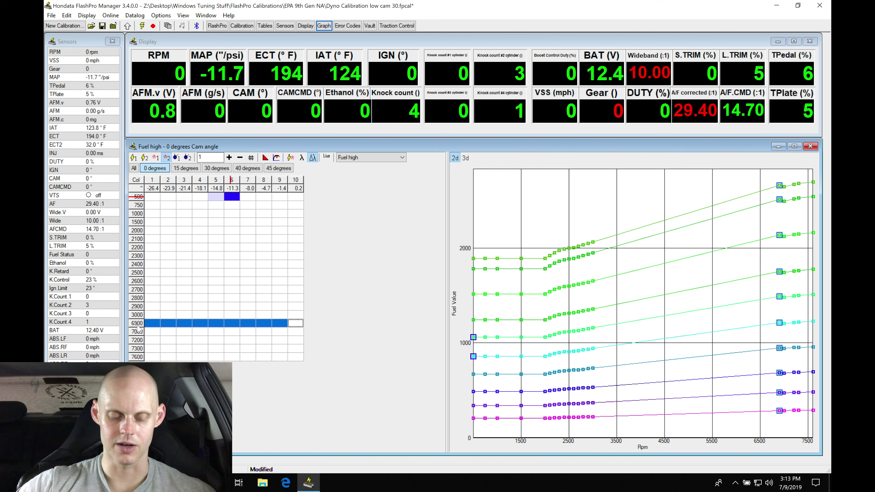
right_click(138, 324)
left_click(153, 314)
type("3100")
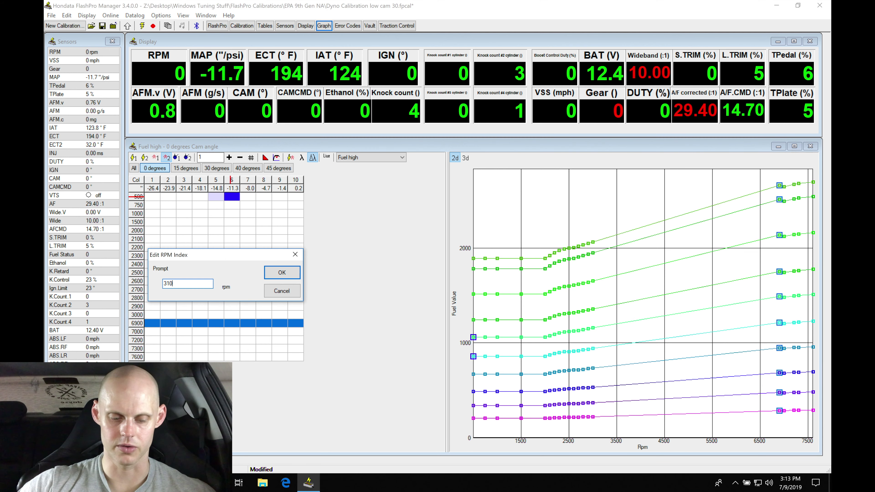
key("Return")
right_click(139, 332)
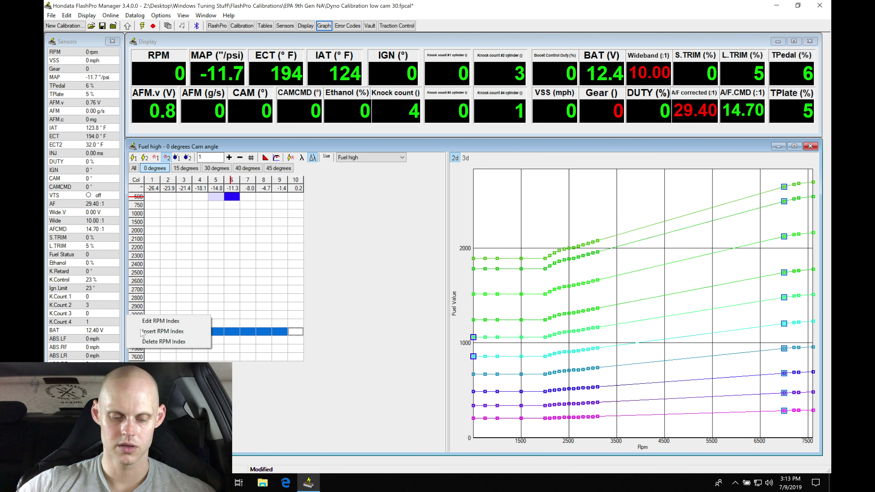
left_click(155, 319)
type("3209")
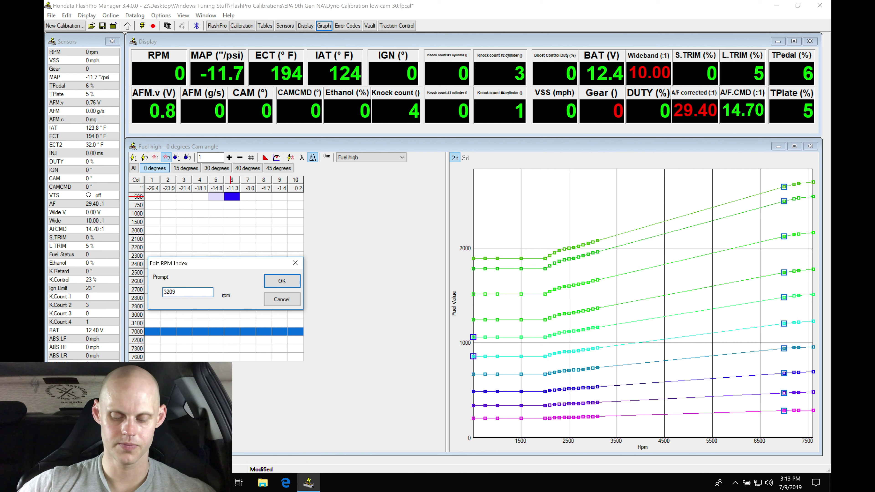